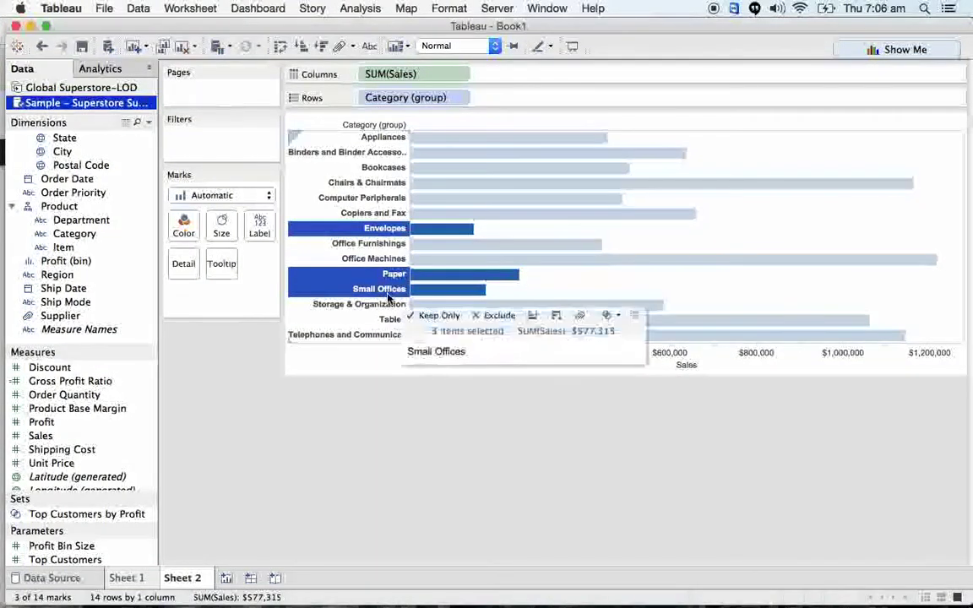
- Group Envelopes, Paper and Small Offices, then ungroup Small Offices so all 17 categories show separately
left_click(578, 317)
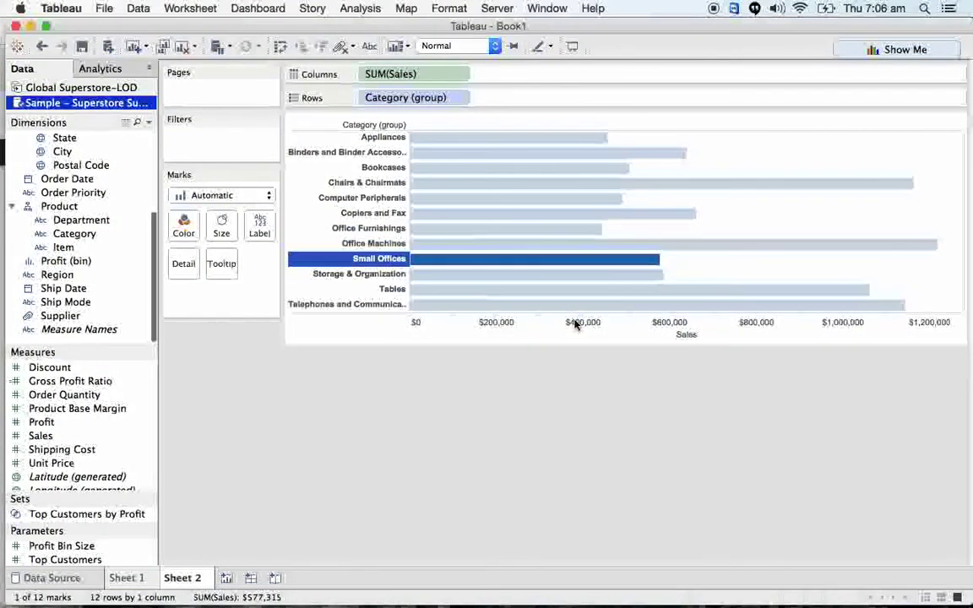
right_click(378, 260)
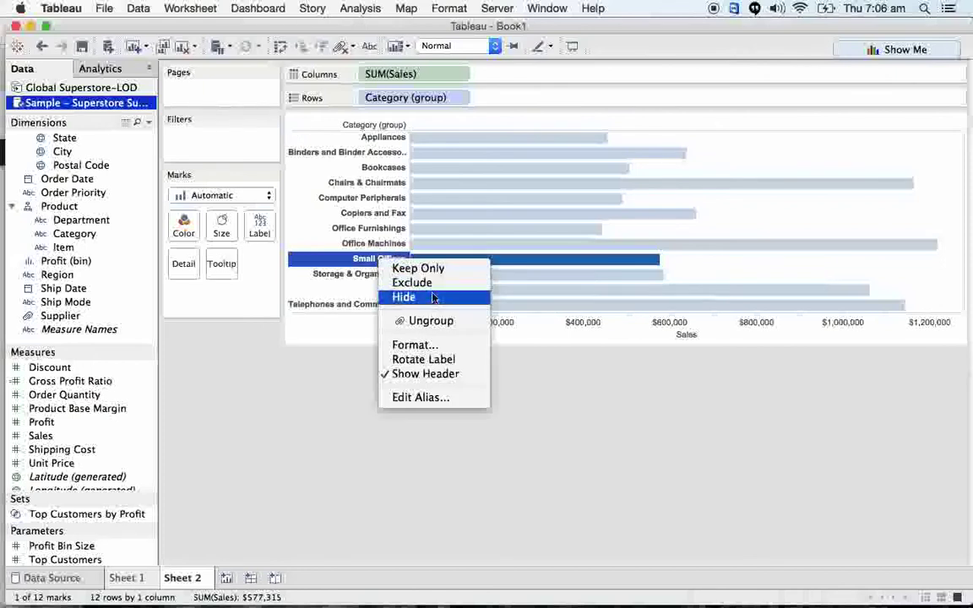
left_click(429, 321)
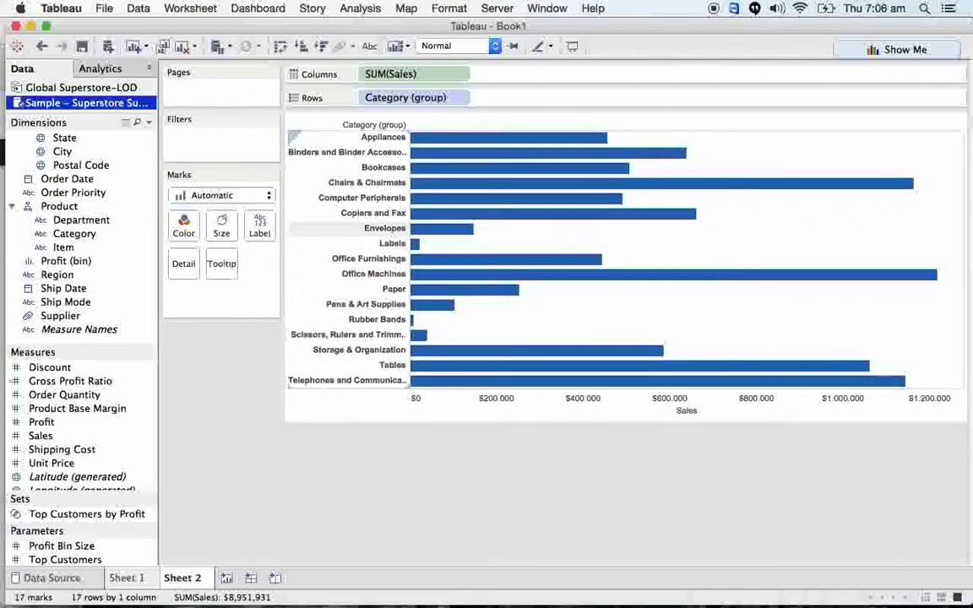
- Select the Envelopes, Labels, Rubber Bands, Scissors/Rulers/Trimmers and Pens & Art Supplies bars
left_click(385, 235)
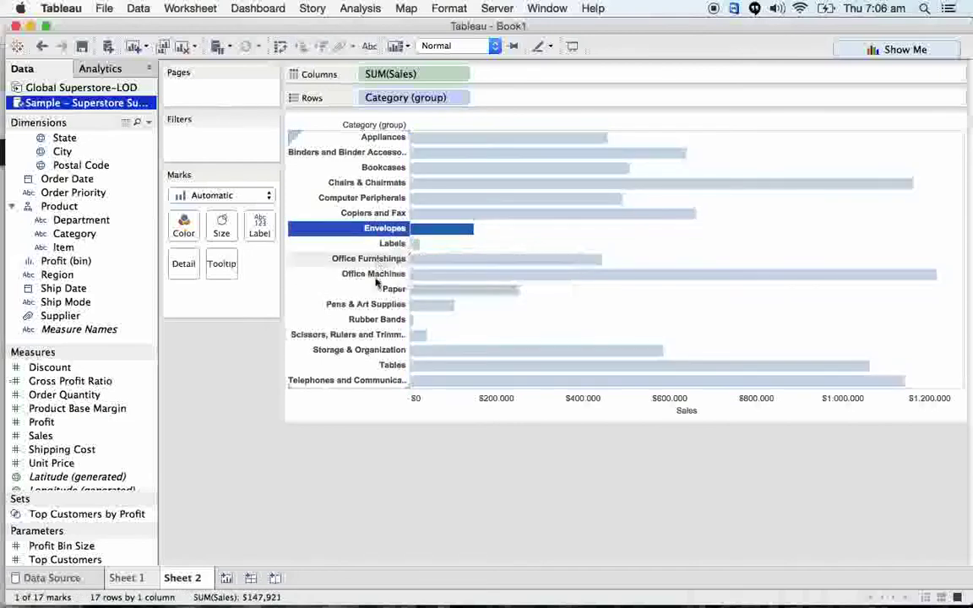
left_click(391, 243, "super")
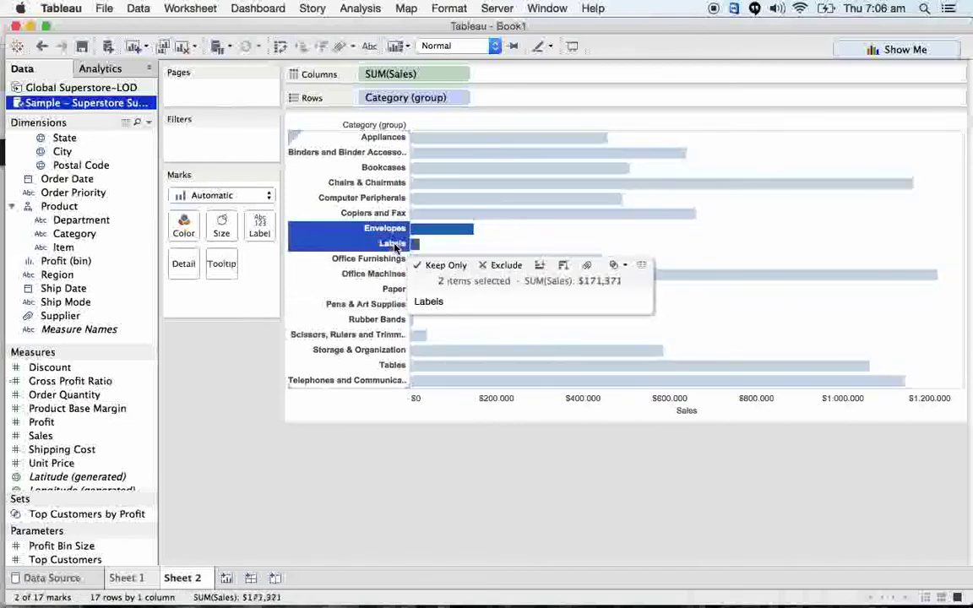
left_click(390, 321, "super")
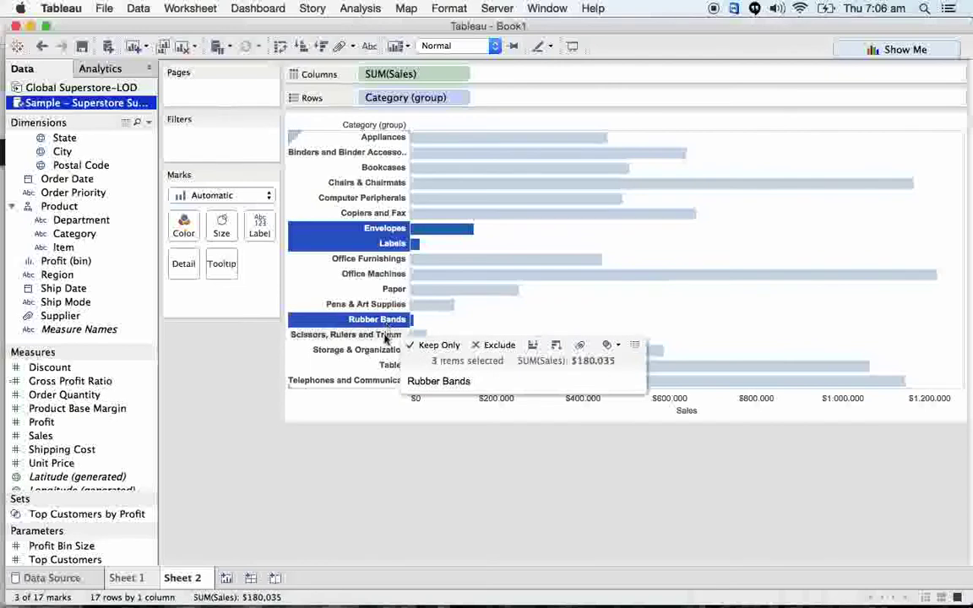
left_click(387, 336, "super")
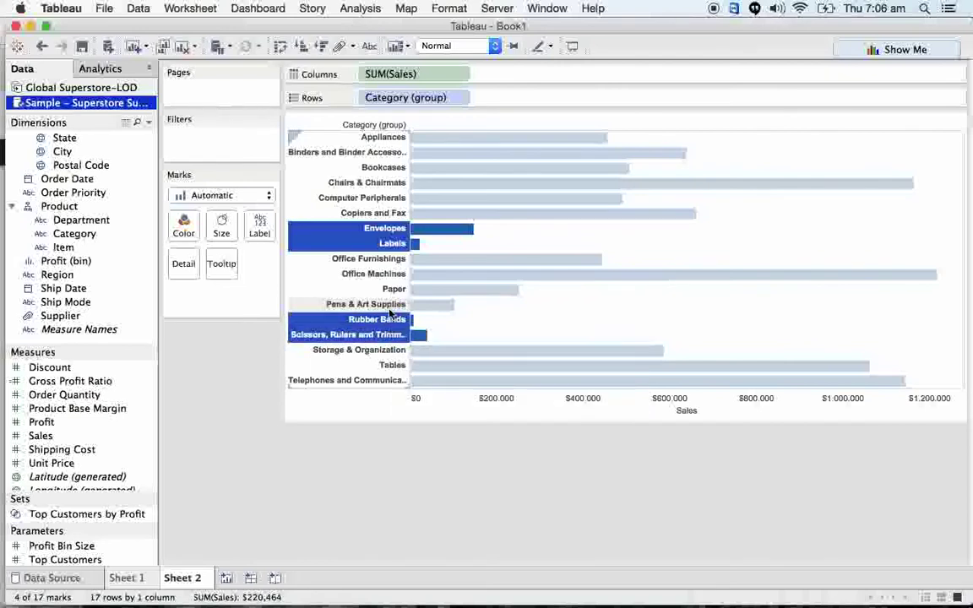
left_click(390, 308, "super")
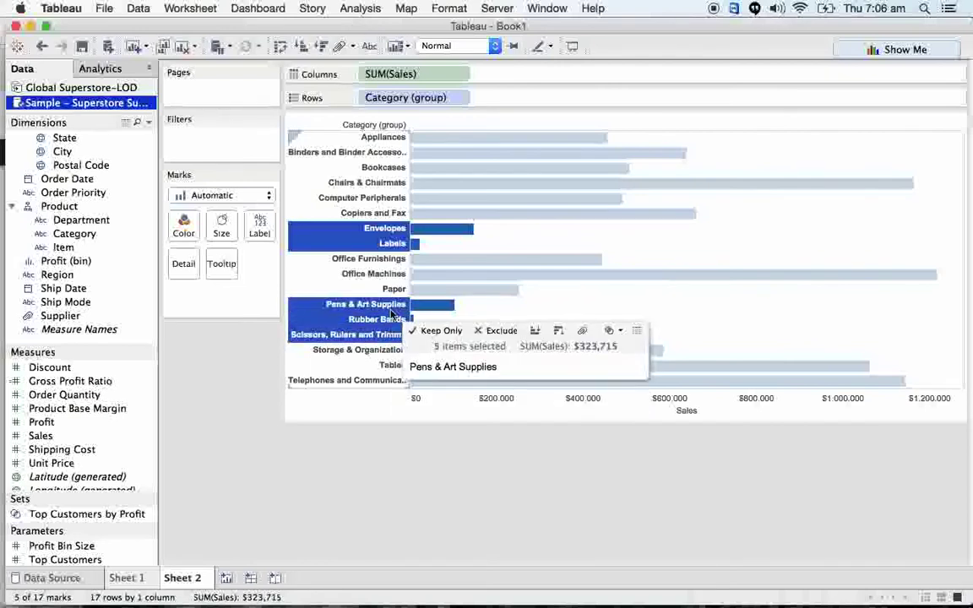
- Group the five selected categories into one bar and start a blank Sheet 3
left_click(581, 332)
left_click(391, 438)
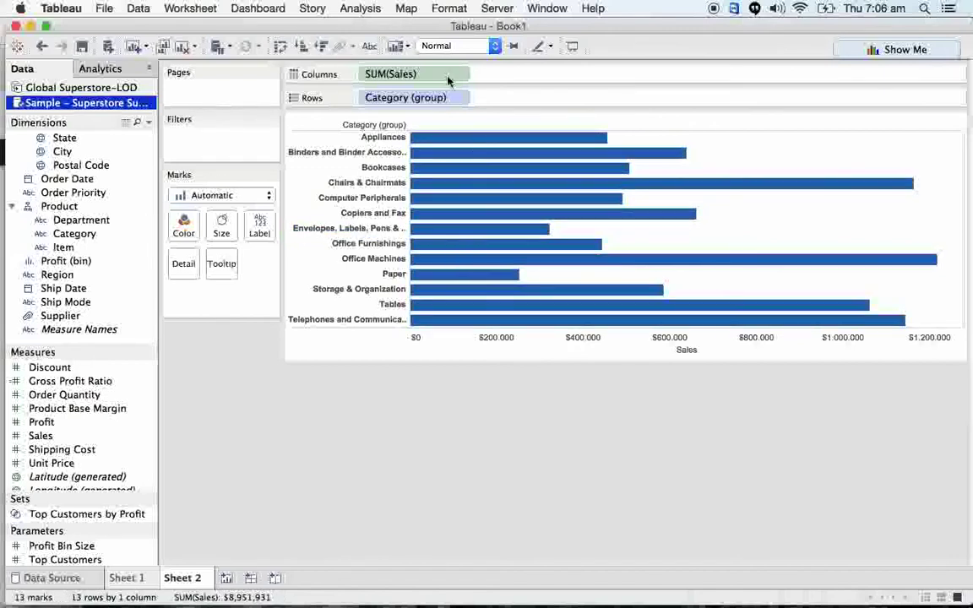
left_click(226, 578)
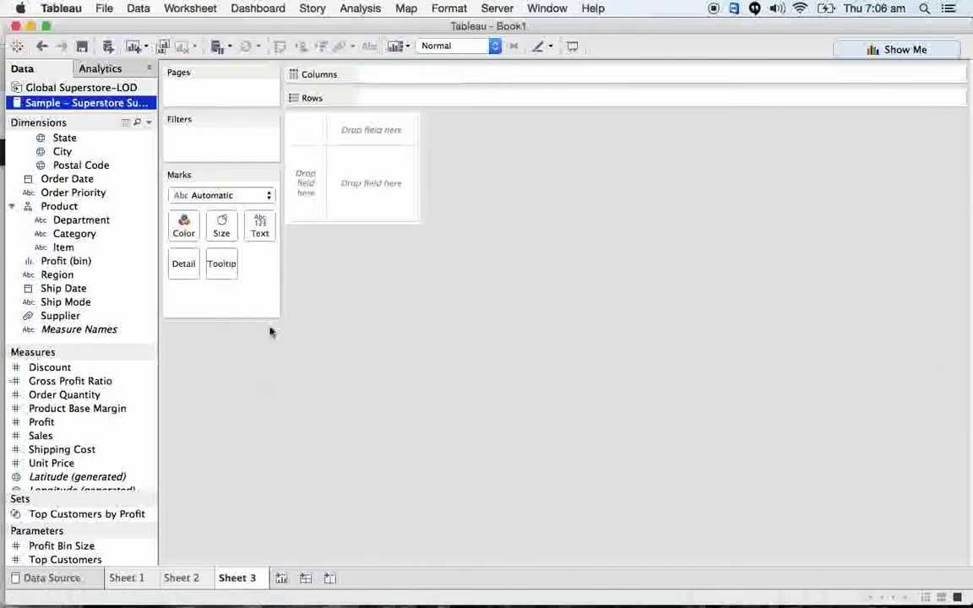
- Put Category on Rows and Sales on Columns for a SUM(Sales) bar chart
scroll(106, 258, "up", 5)
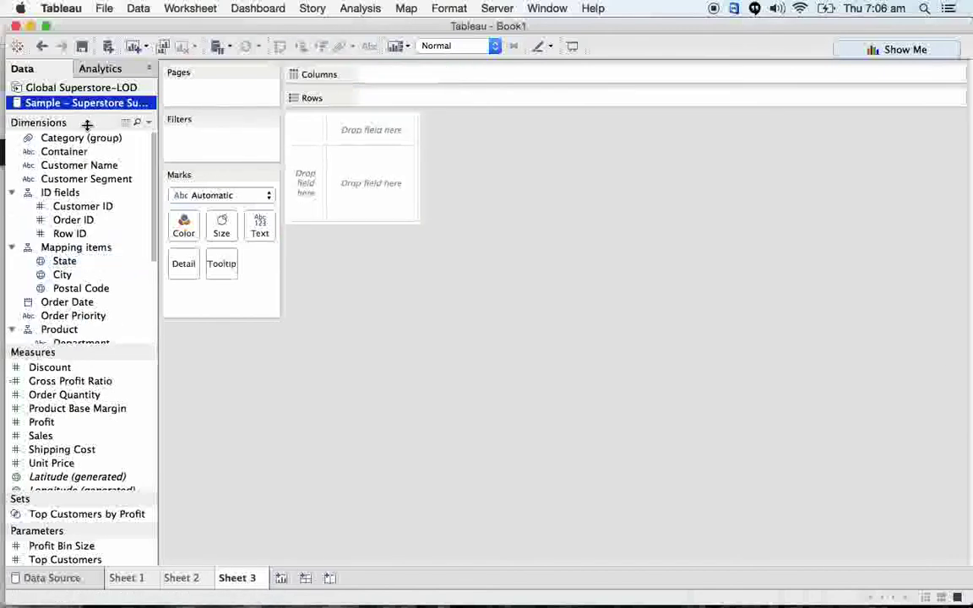
scroll(109, 271, "down", 3)
left_click_drag(98, 288, 431, 100)
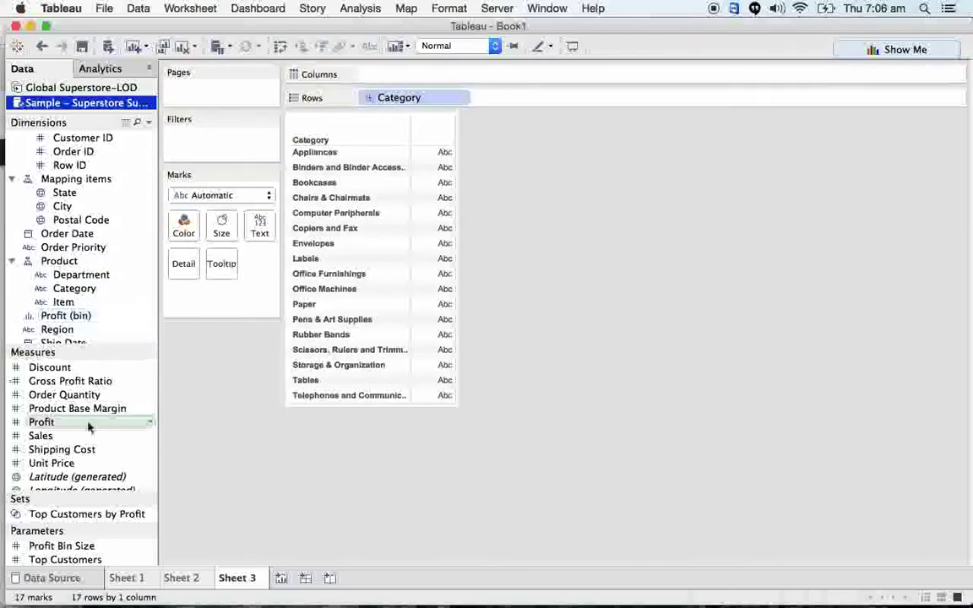
left_click_drag(72, 436, 496, 85)
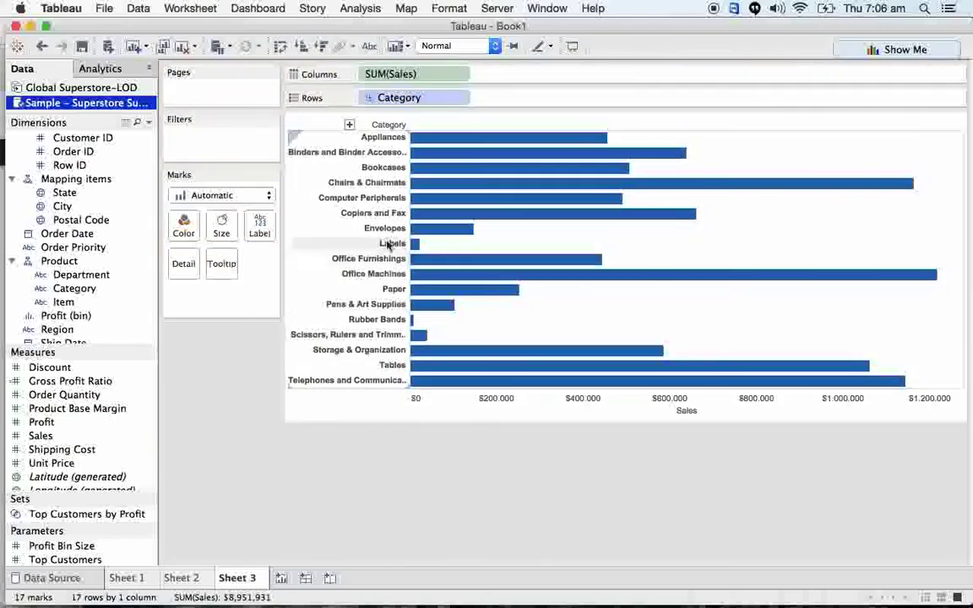
- Group Envelopes, Labels, Office Furnishings and Office Machines into one bar and clear the selection
left_click(384, 228)
left_click(391, 244, "super")
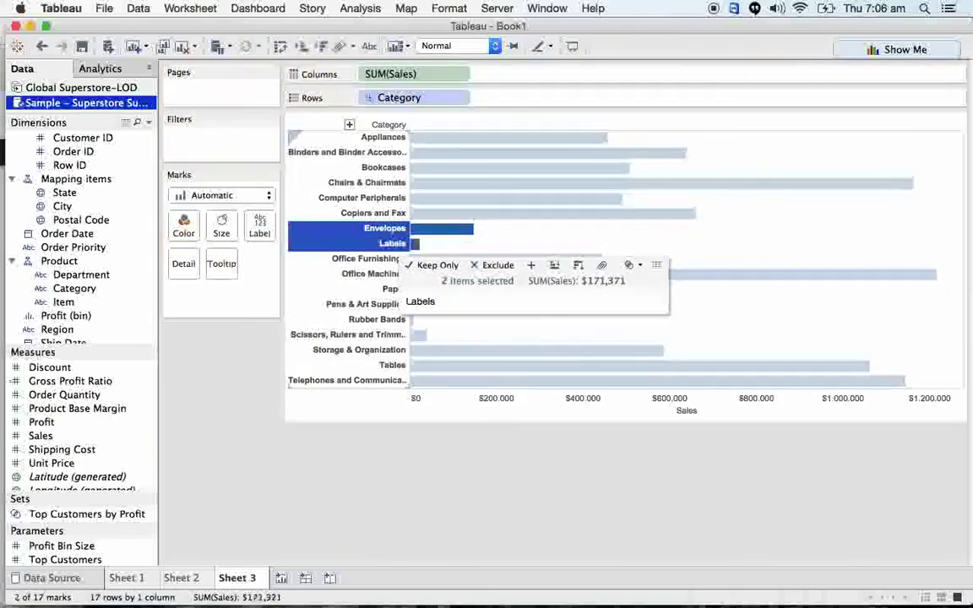
left_click(372, 258, "super")
left_click(374, 274, "super")
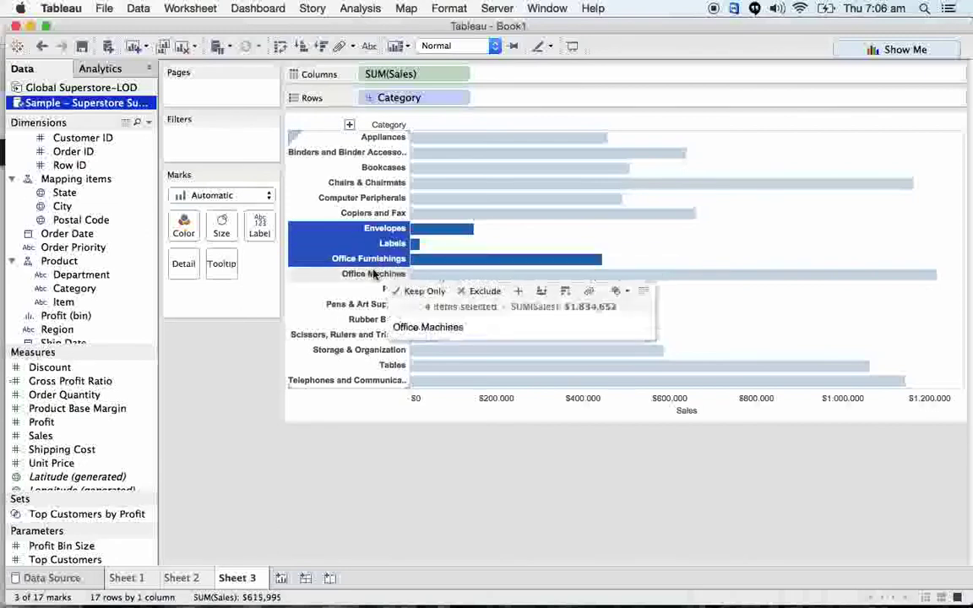
left_click(588, 292)
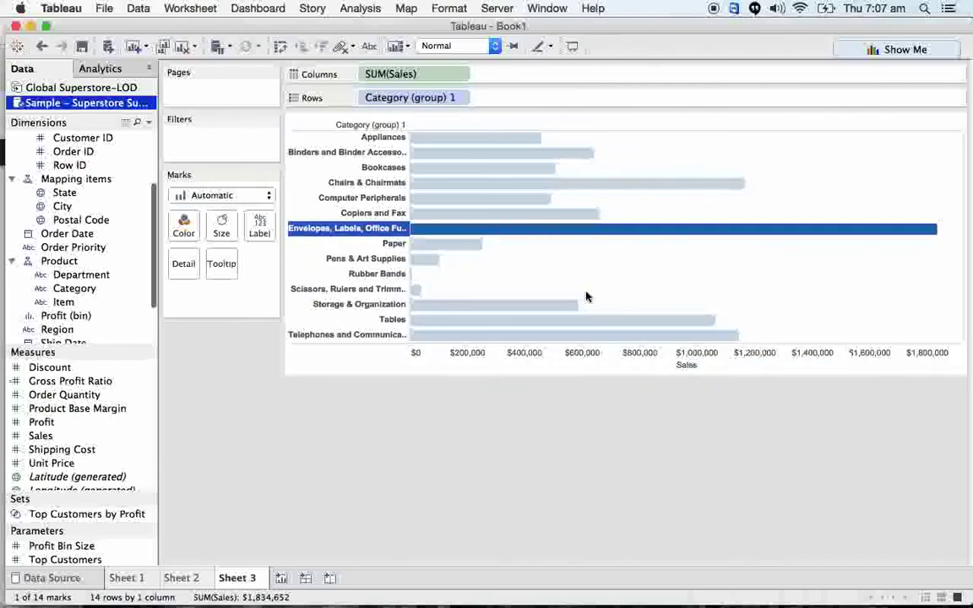
key("Escape")
- Review the regrouped chart, then add a new blank Sheet 4
scroll(98, 250, "up", 5)
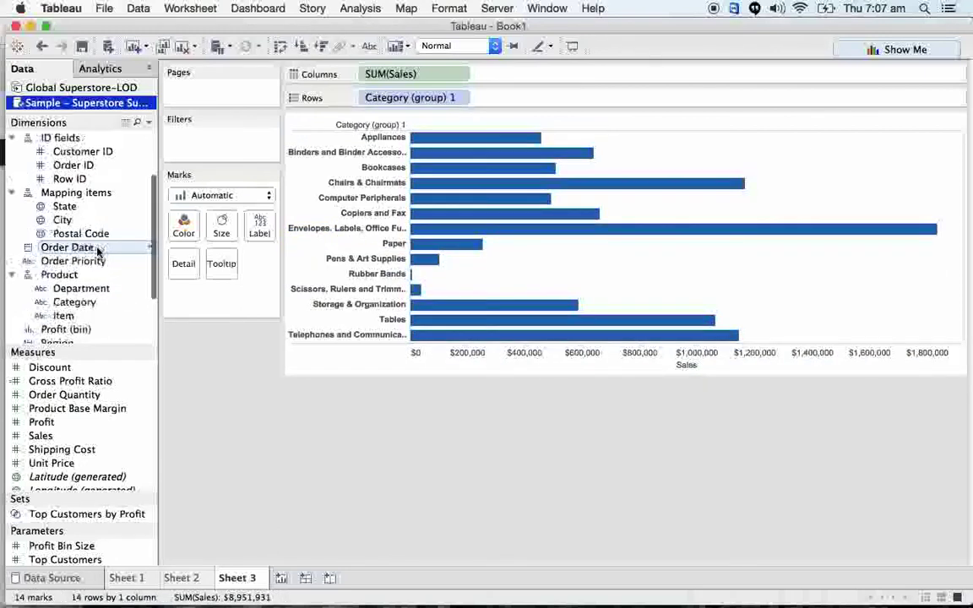
scroll(98, 250, "down", 3)
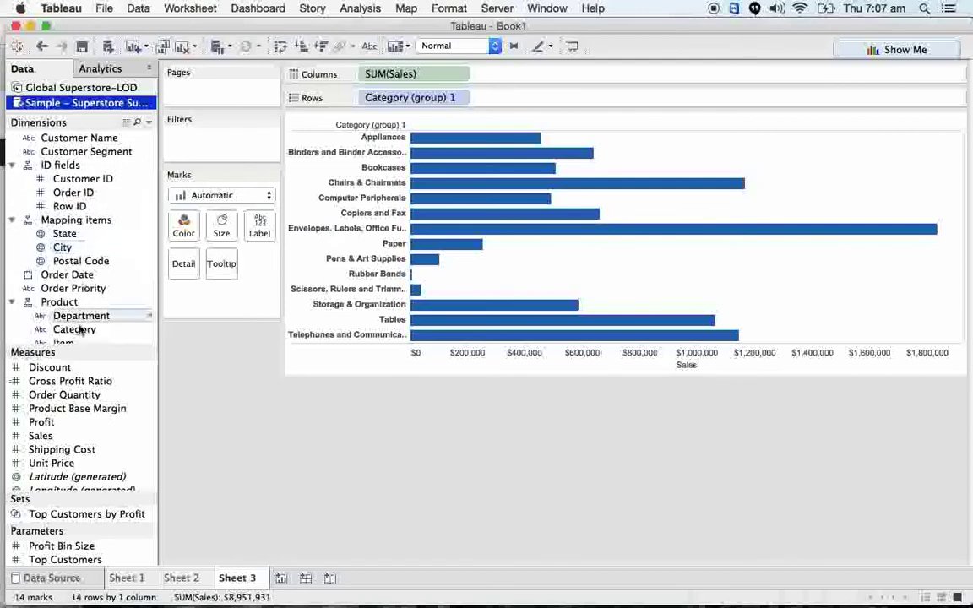
scroll(126, 163, "up", 3)
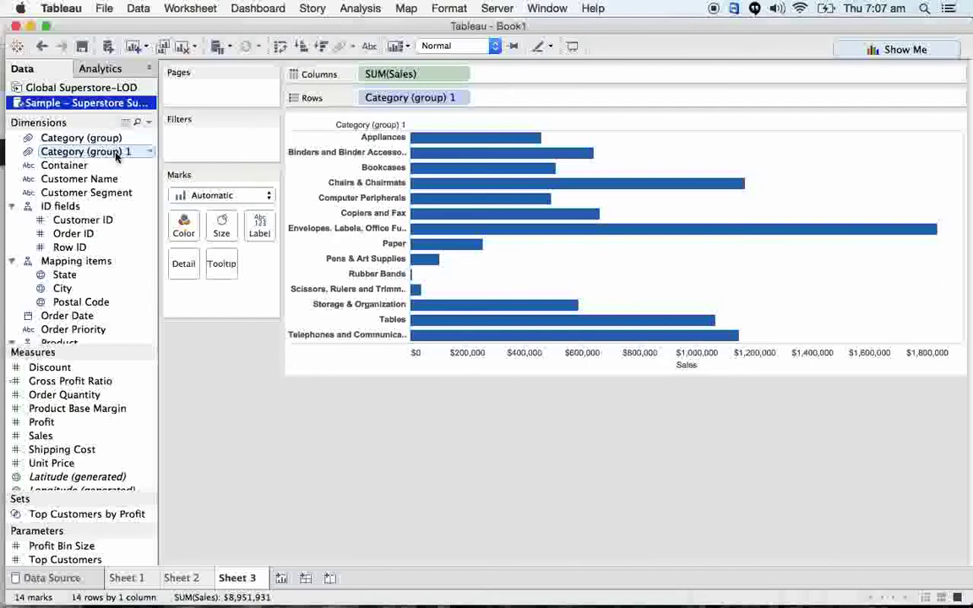
left_click(282, 579)
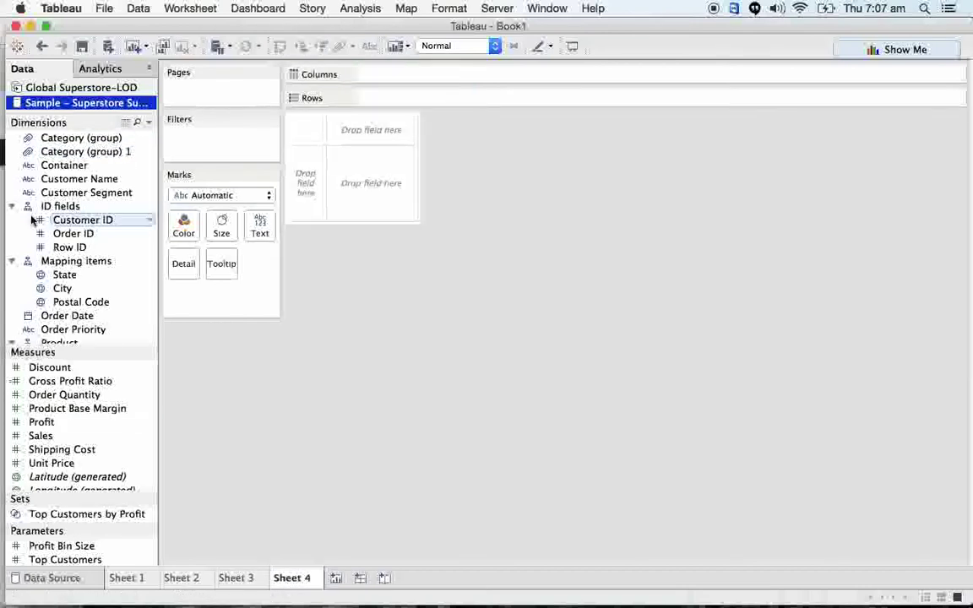
- Scroll through the Data pane to look over the available fields for Sheet 4
scroll(91, 304, "down", 3)
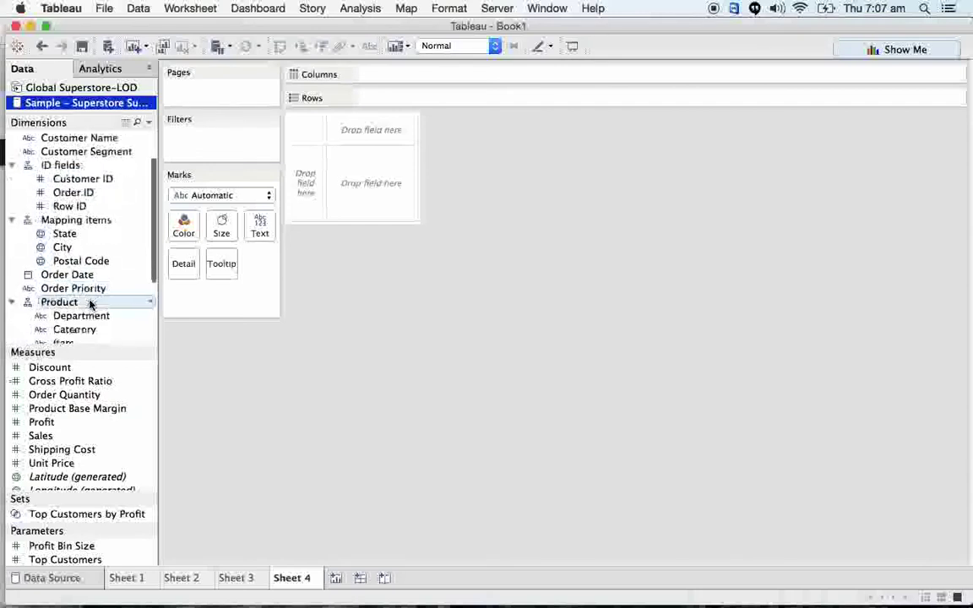
scroll(92, 305, "down", 1)
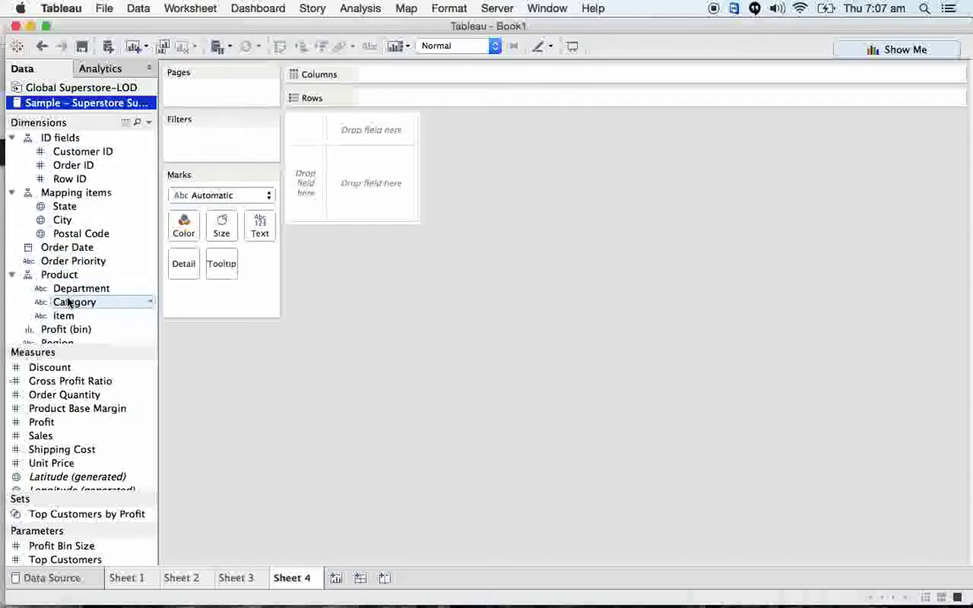
scroll(93, 208, "up", 4)
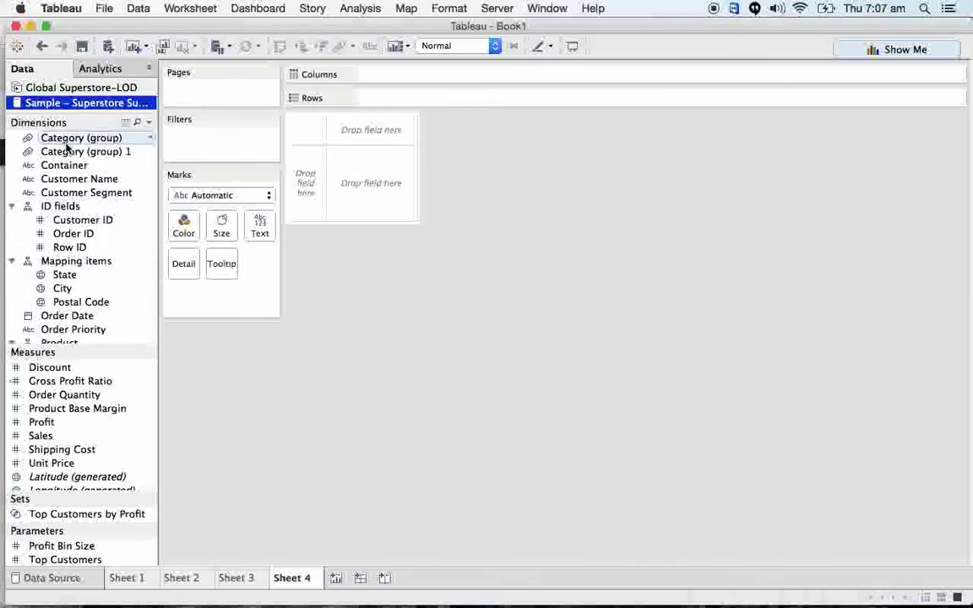
scroll(128, 218, "down", 3)
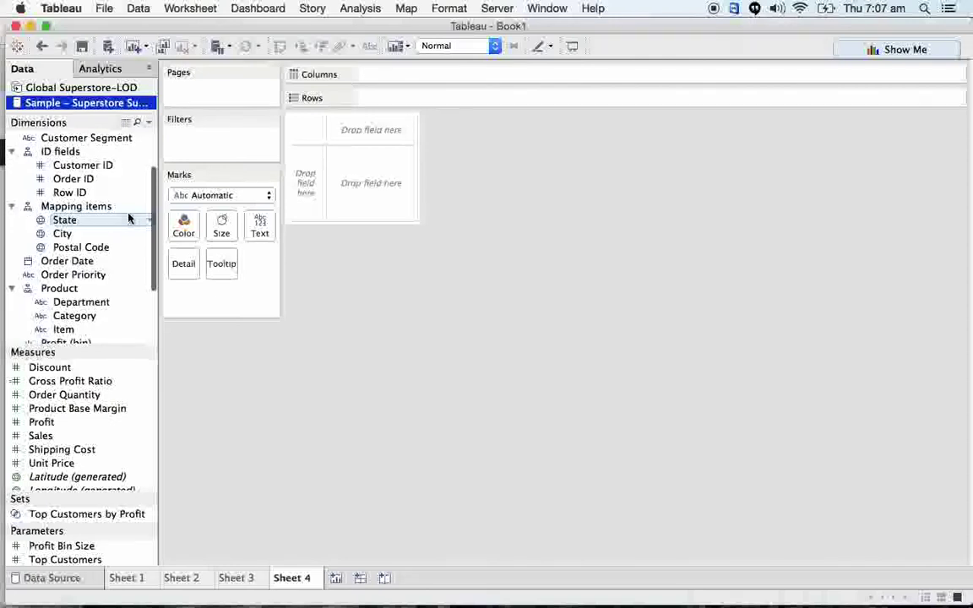
scroll(129, 219, "up", 3)
- Chart SUM(Sales) by Category (group) on Rows, adding Category (group) 1 as a second row level
left_click_drag(105, 141, 405, 97)
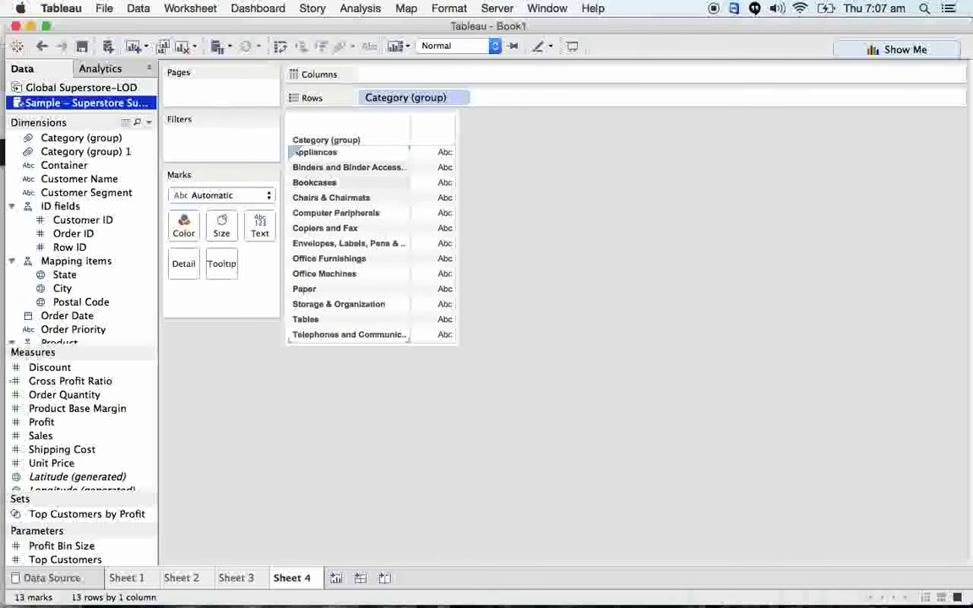
left_click_drag(84, 441, 438, 68)
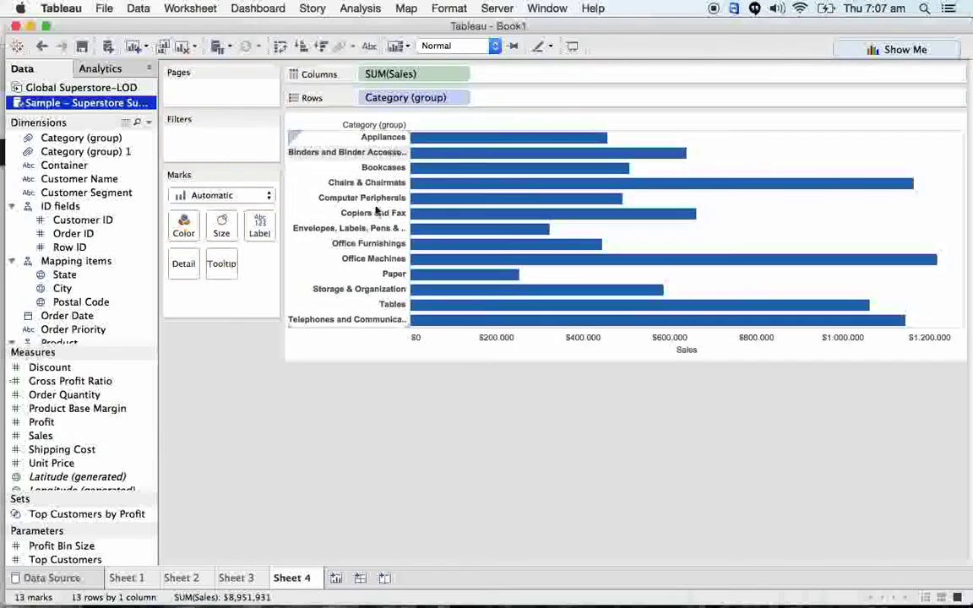
left_click_drag(85, 152, 473, 98)
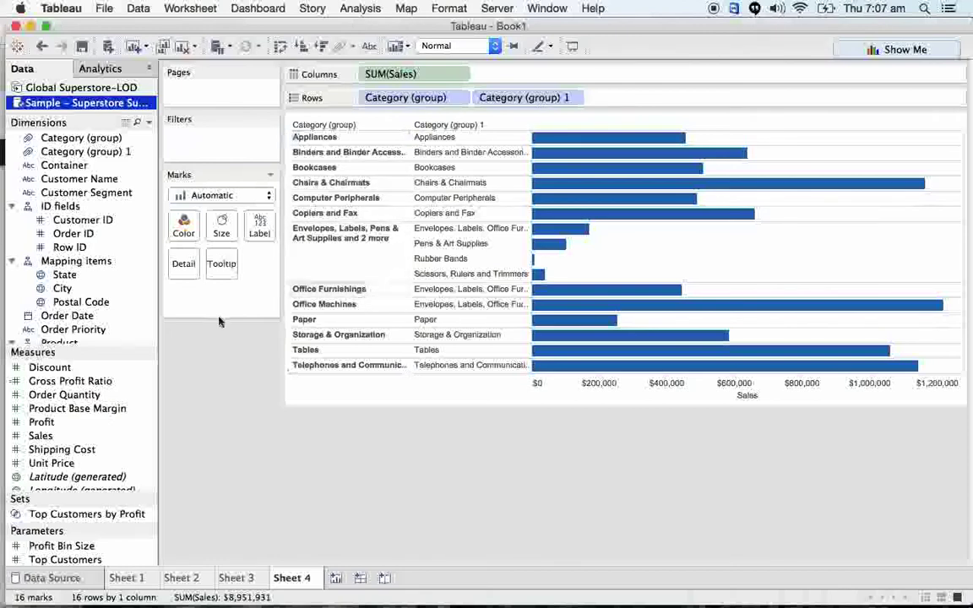
- Add Category as a third row level after Category (group) 1, giving 17 rows
scroll(106, 249, "down", 3)
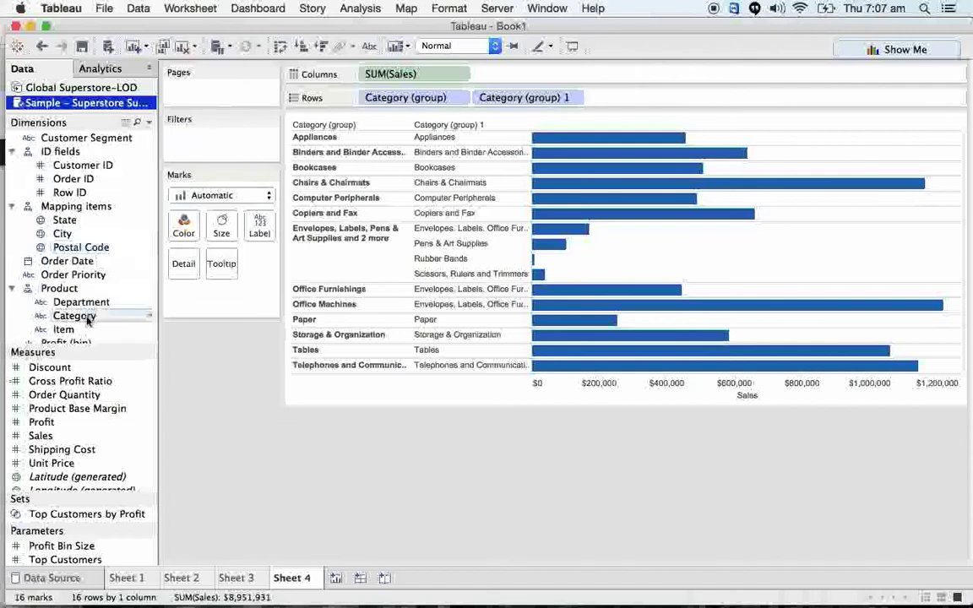
left_click_drag(87, 319, 657, 104)
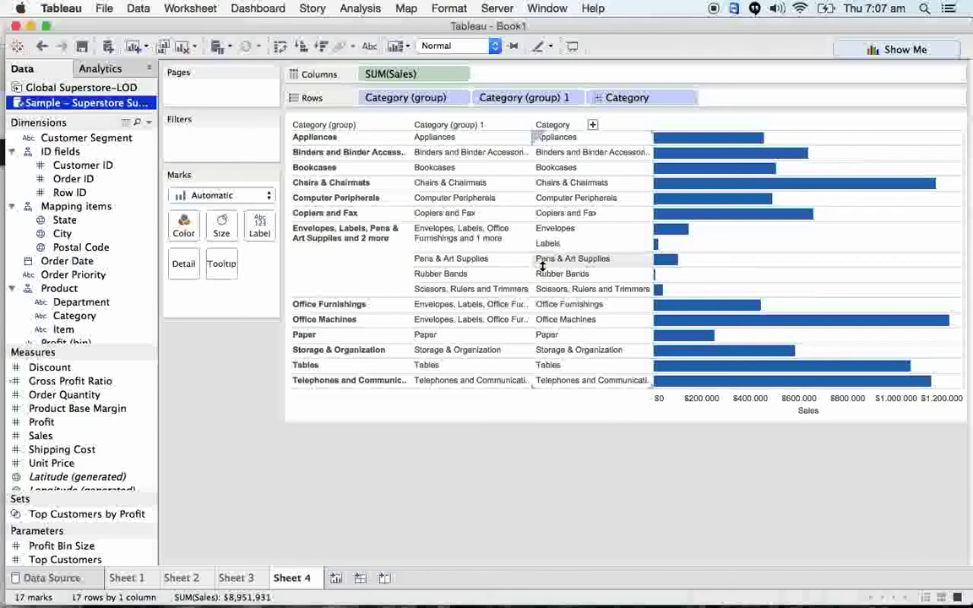
- Remove Category (group), Category (group) 1, Category and SUM(Sales) from the shelves
left_click_drag(425, 106, 422, 58)
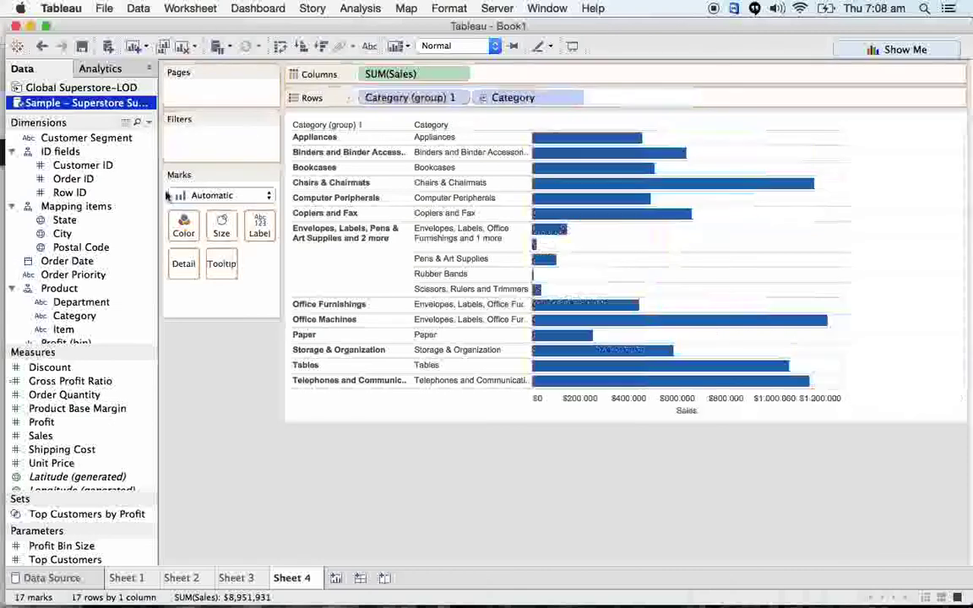
left_click_drag(380, 96, 253, 356)
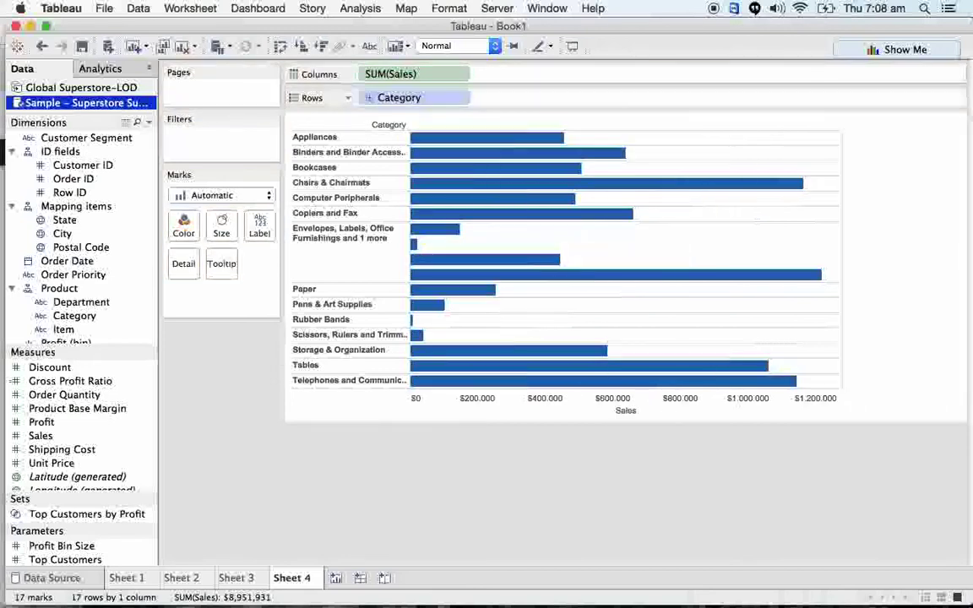
left_click_drag(414, 98, 414, 253)
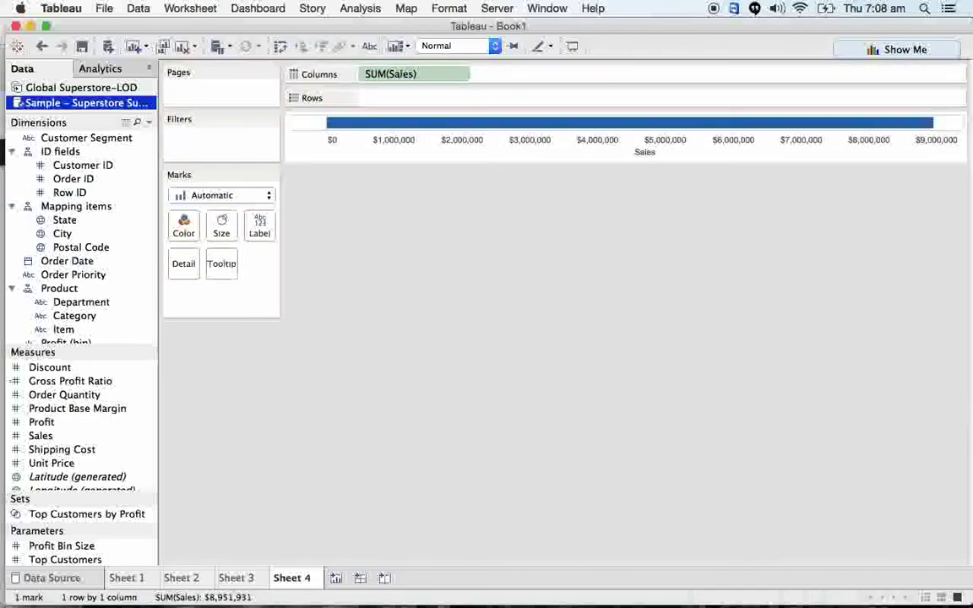
left_click_drag(413, 74, 413, 253)
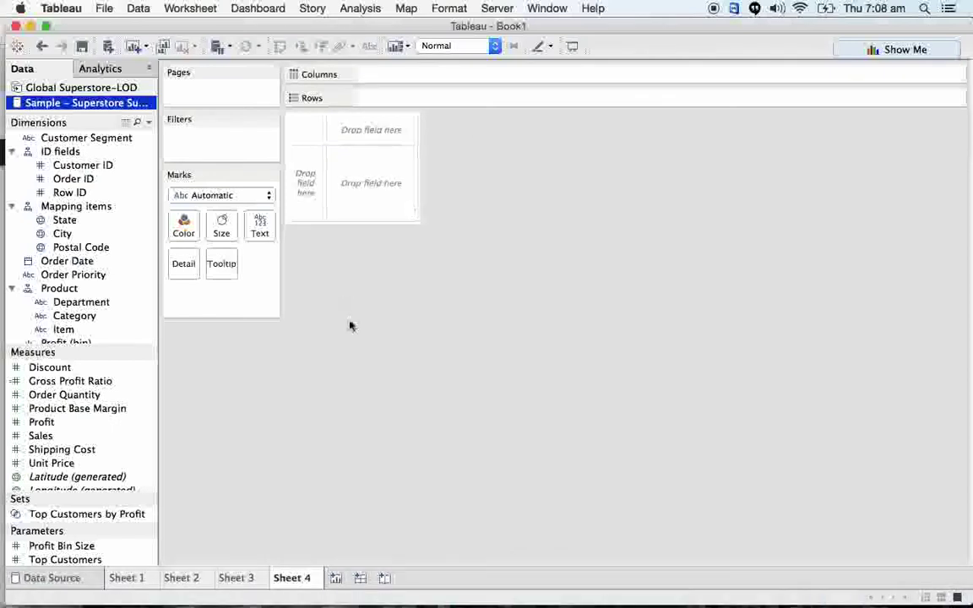
- Switch to the conceptual_topics_with_lod_expressions workbook and show its Syntax story point
mouse_move(726, 601)
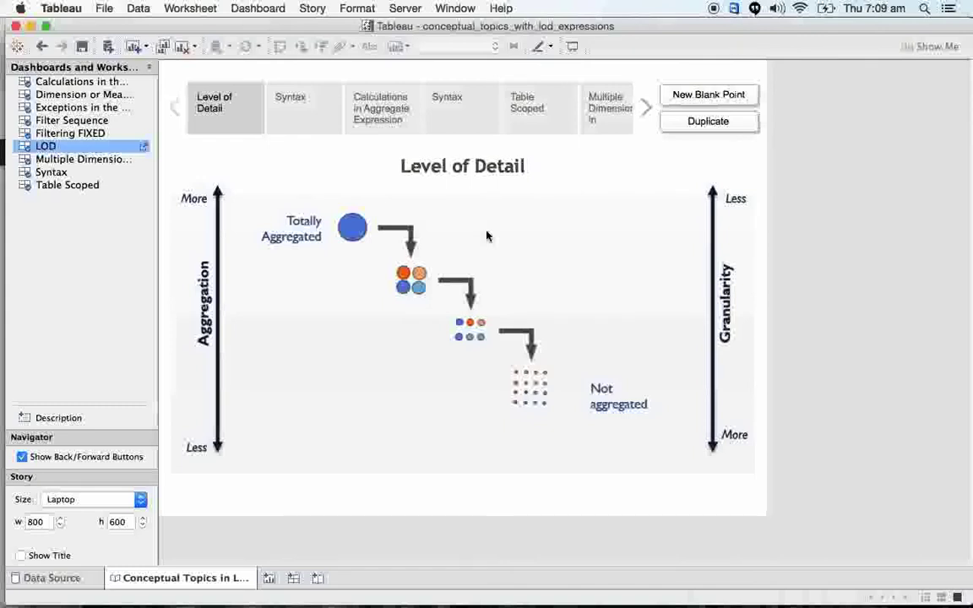
left_click(316, 107)
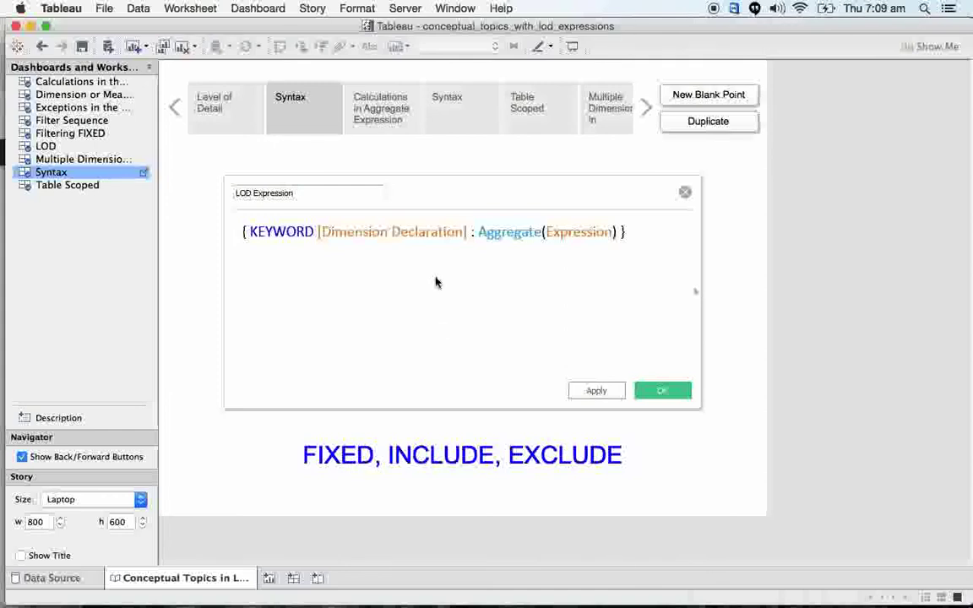
- View the Calculations in Aggregate Expression story point, then the second Syntax story point
left_click(363, 116)
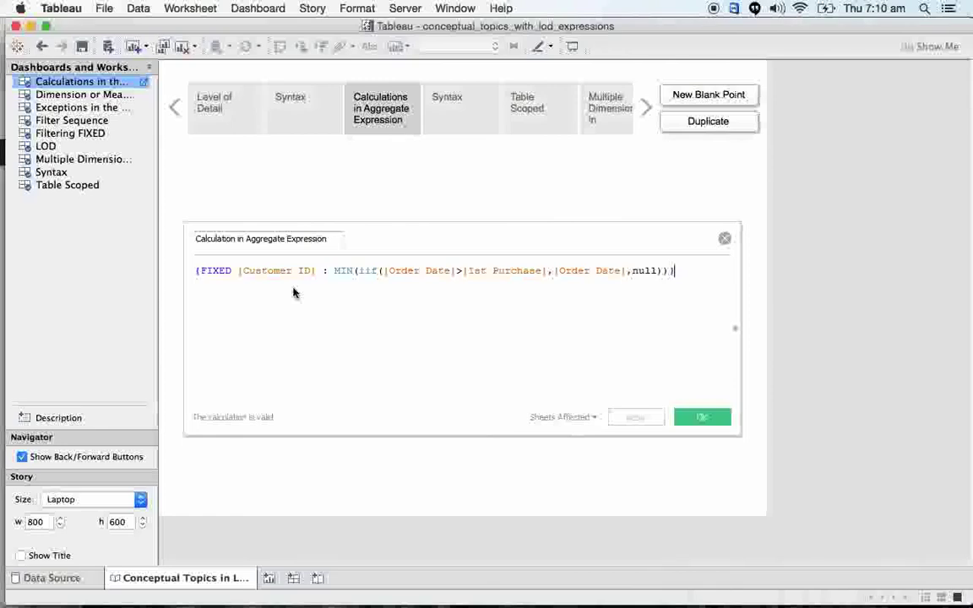
left_click(458, 103)
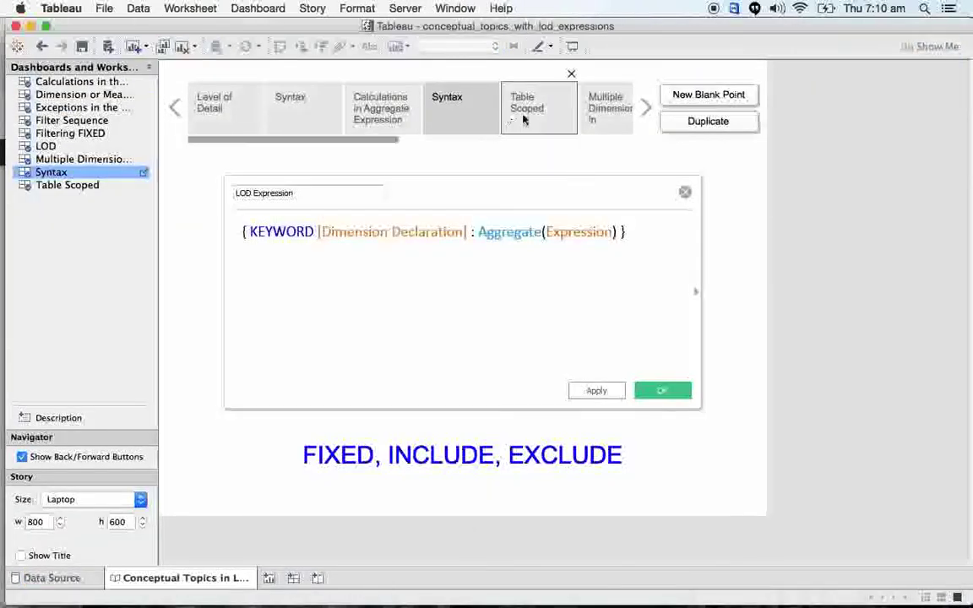
left_click(522, 120)
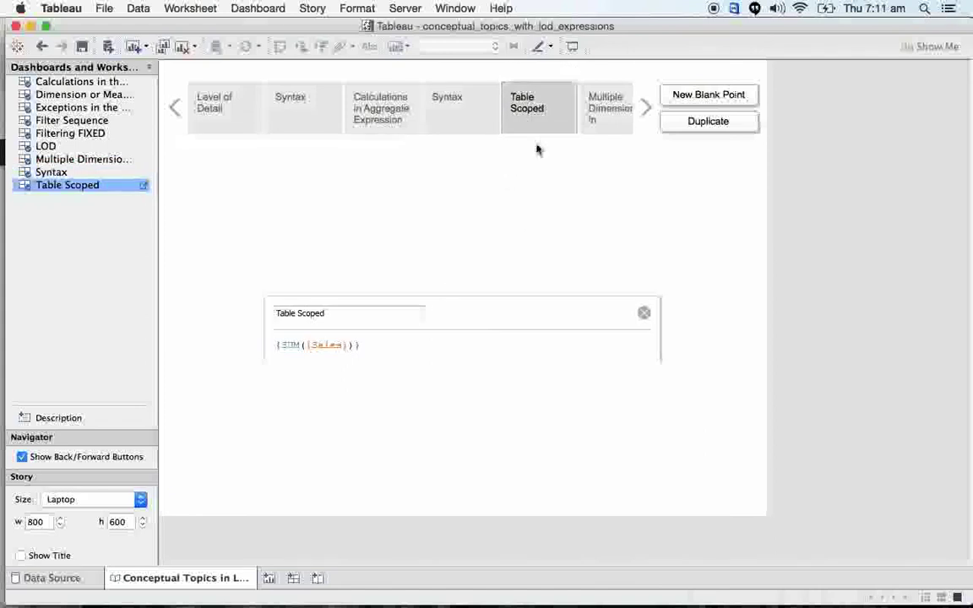
left_click(610, 115)
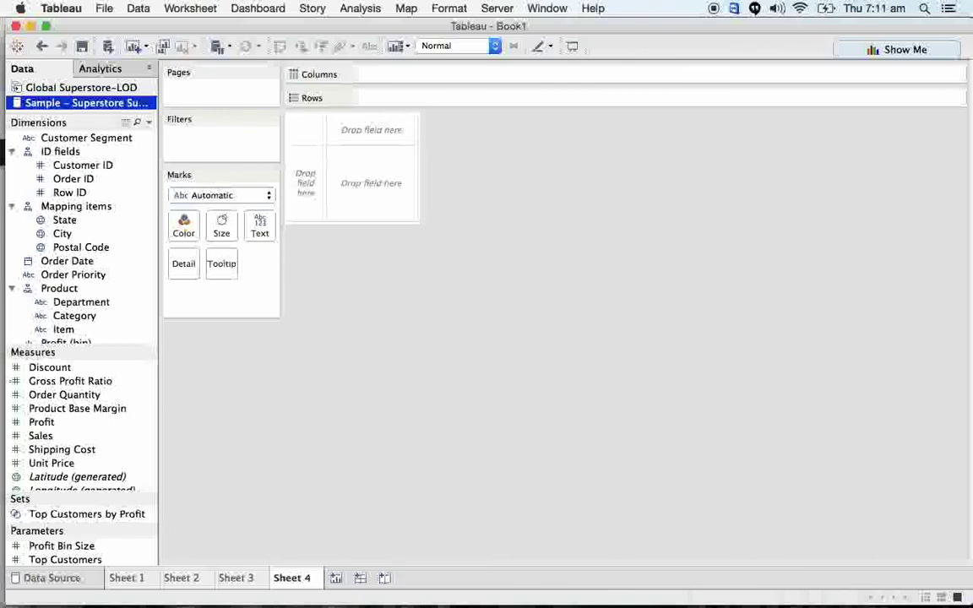
scroll(93, 270, "down", 2)
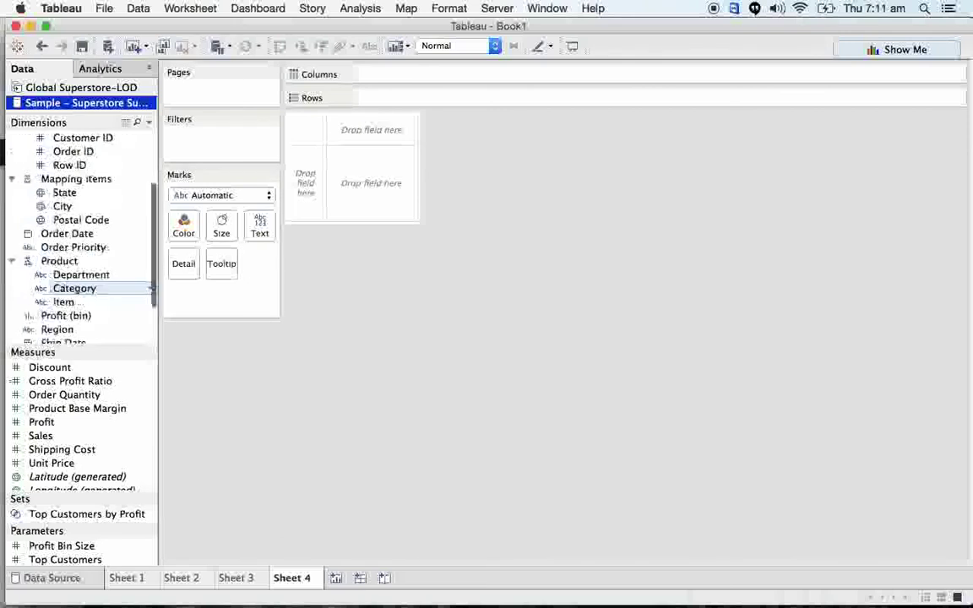
- Create a calculated field from the Dimensions pane menu and name it 'Fixed-LoD'
left_click(148, 124)
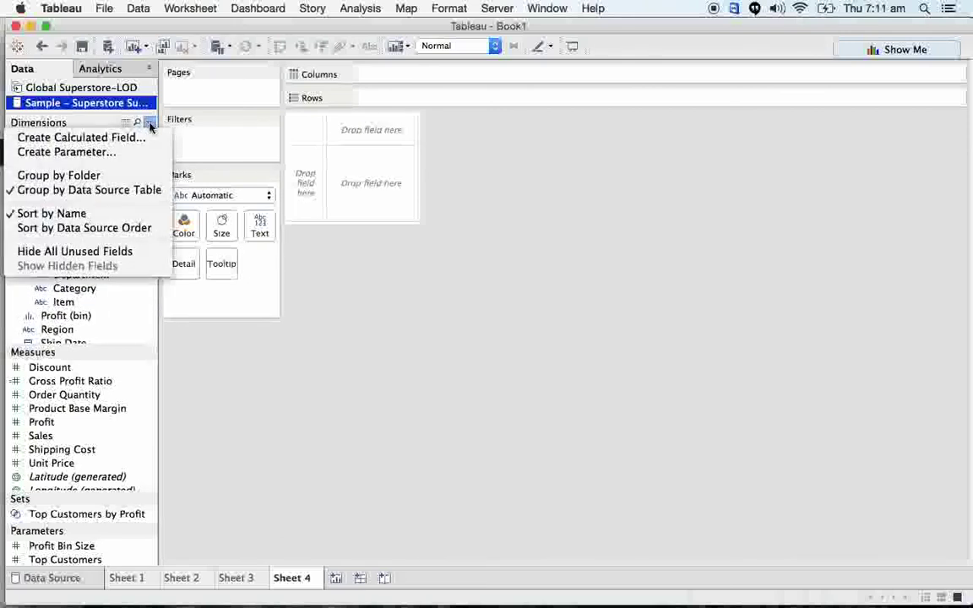
left_click(138, 142)
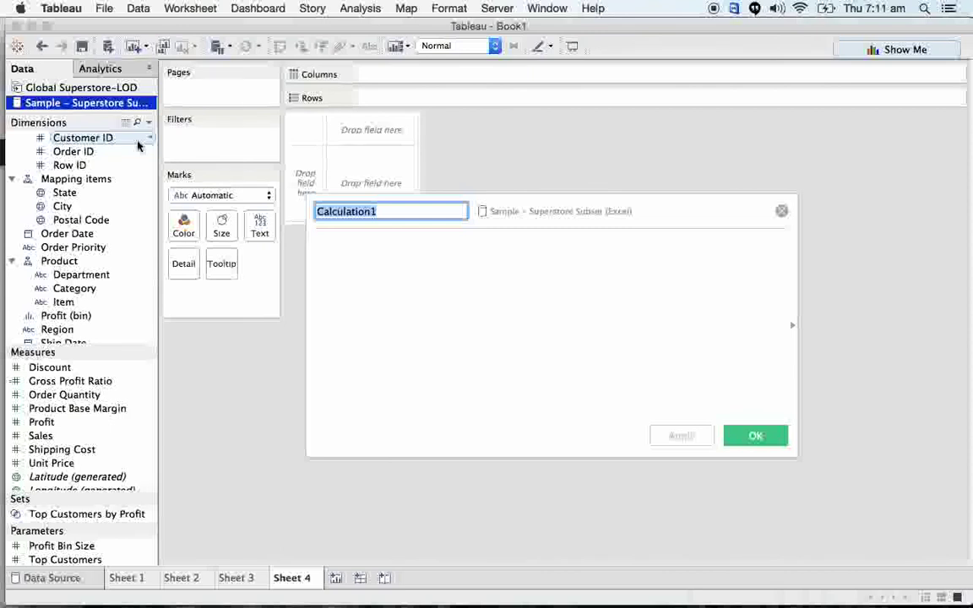
type("F")
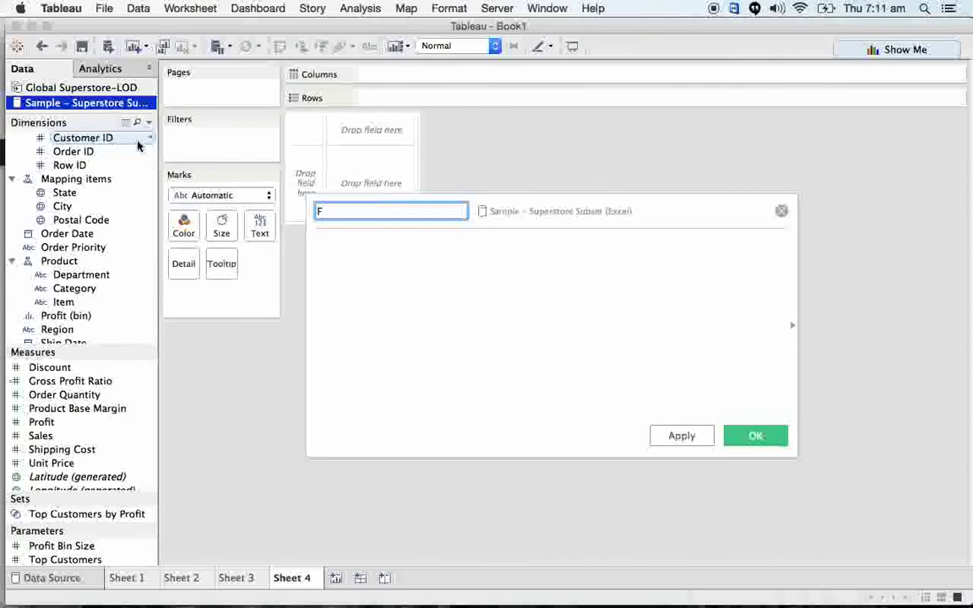
type("ixed-Lod")
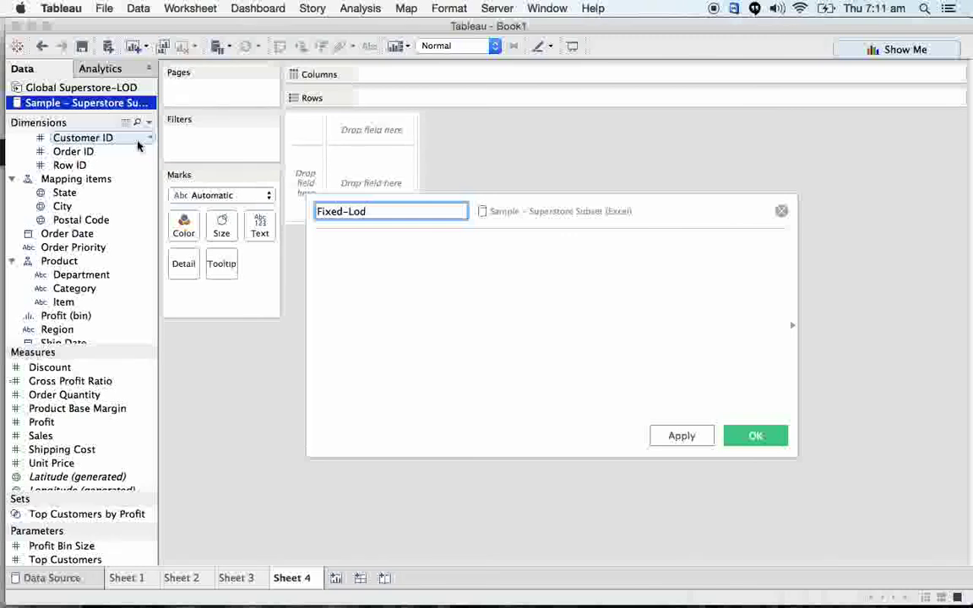
key("BackSpace")
type("D")
left_click(407, 320)
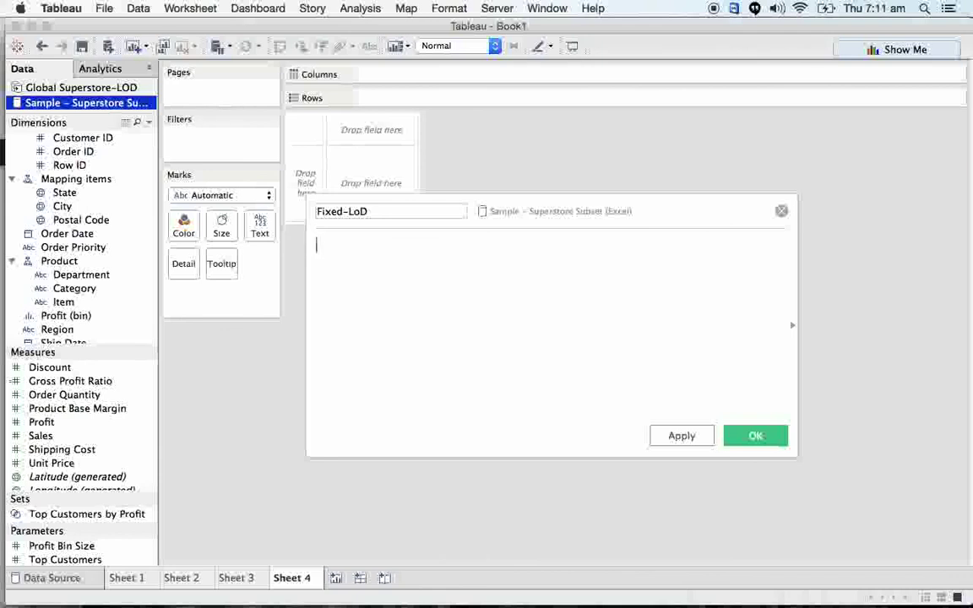
- Enter {FIXED [Department]: in the formula, then begin typing the aggregate after the colon
type("{")
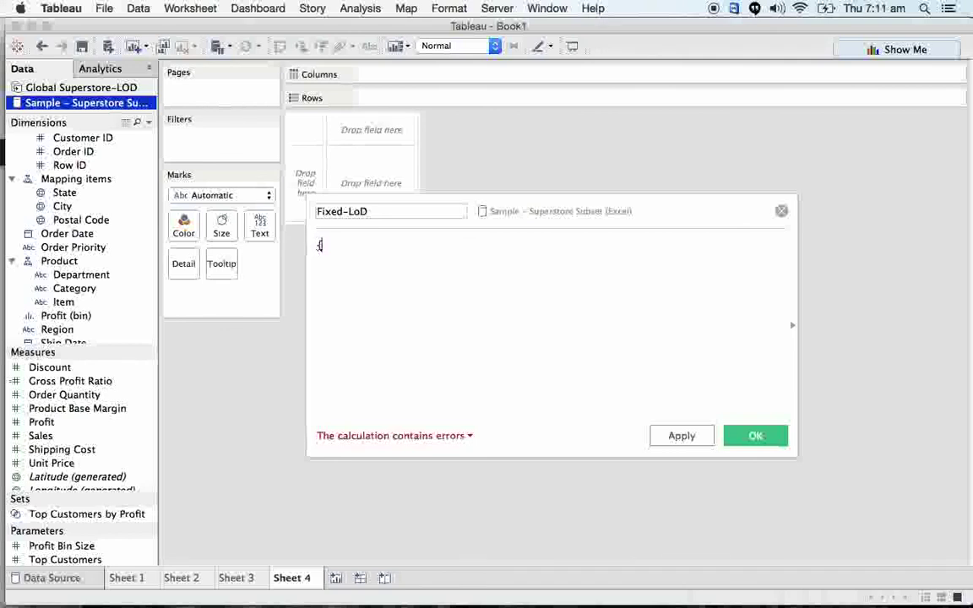
type("Fi")
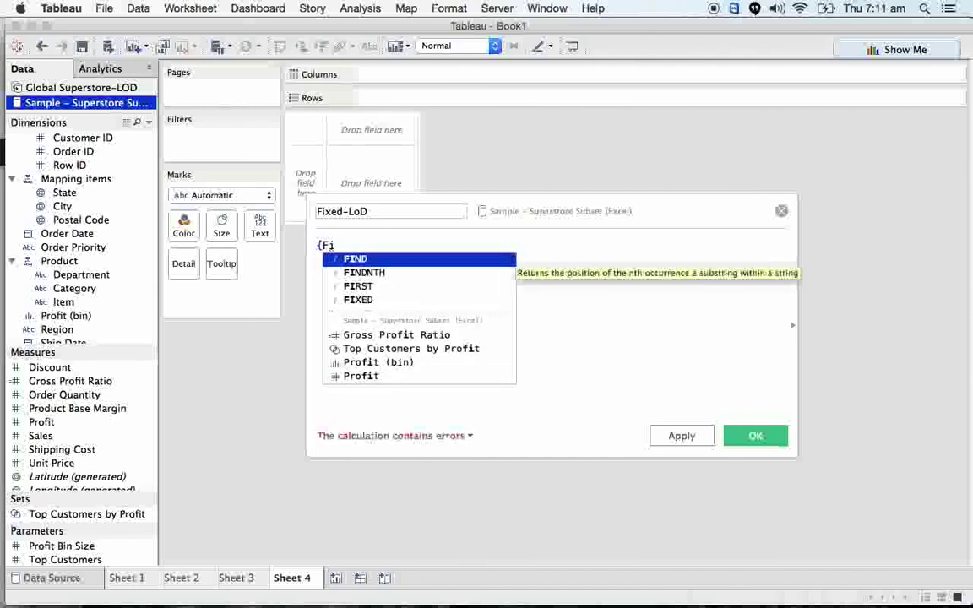
key("Down")
key("Down")
key("Down")
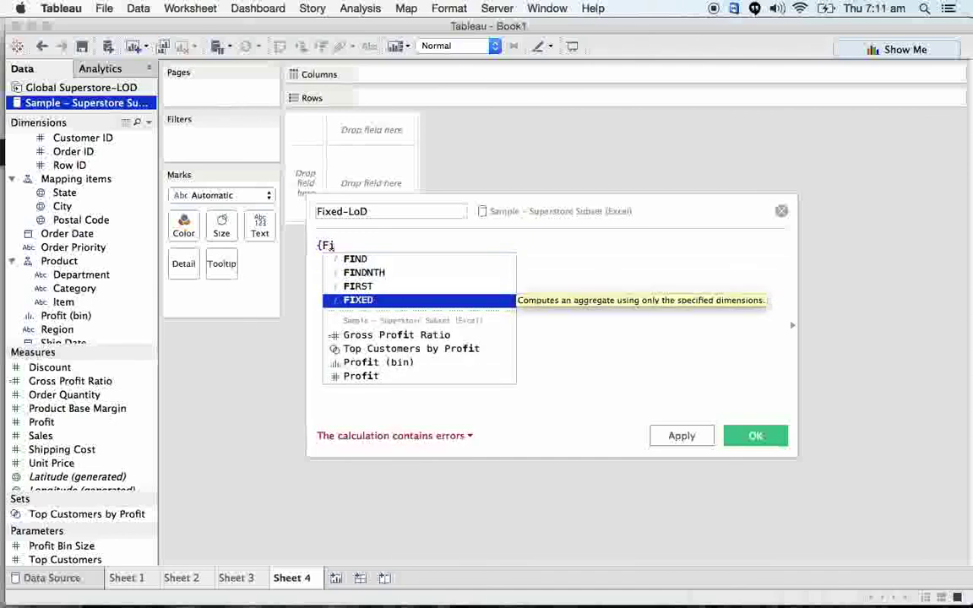
key("Return")
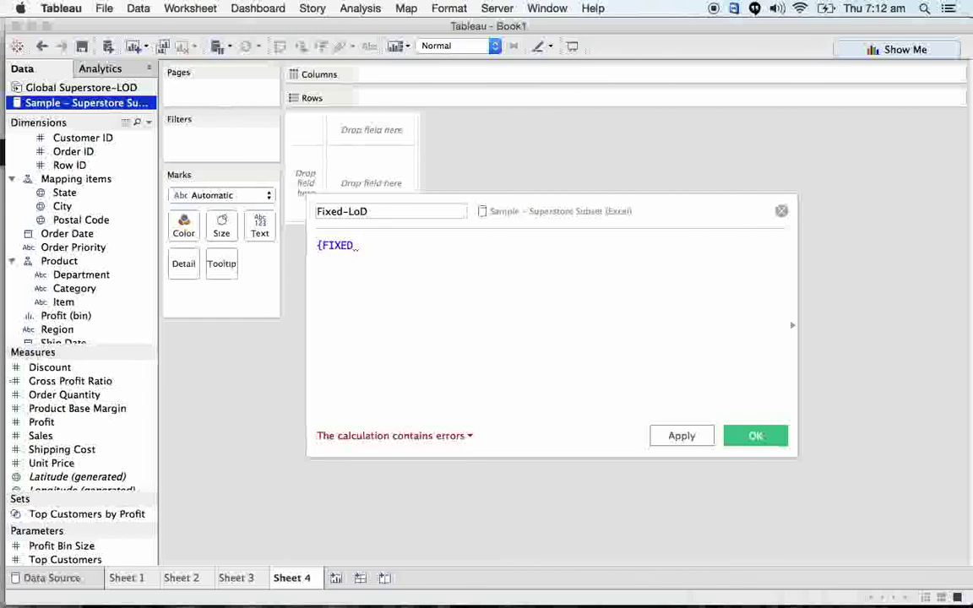
type("De")
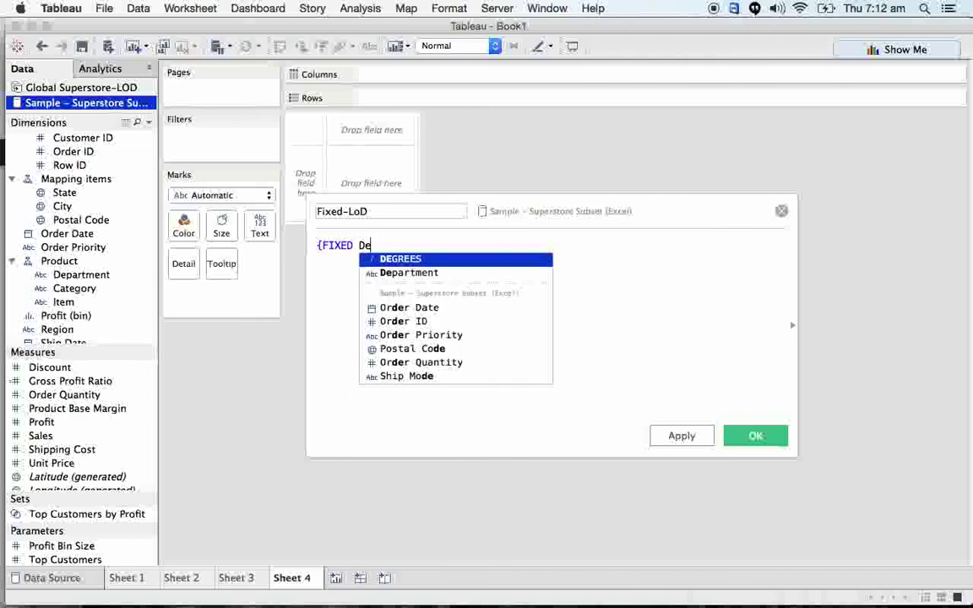
key("Down")
key("Return")
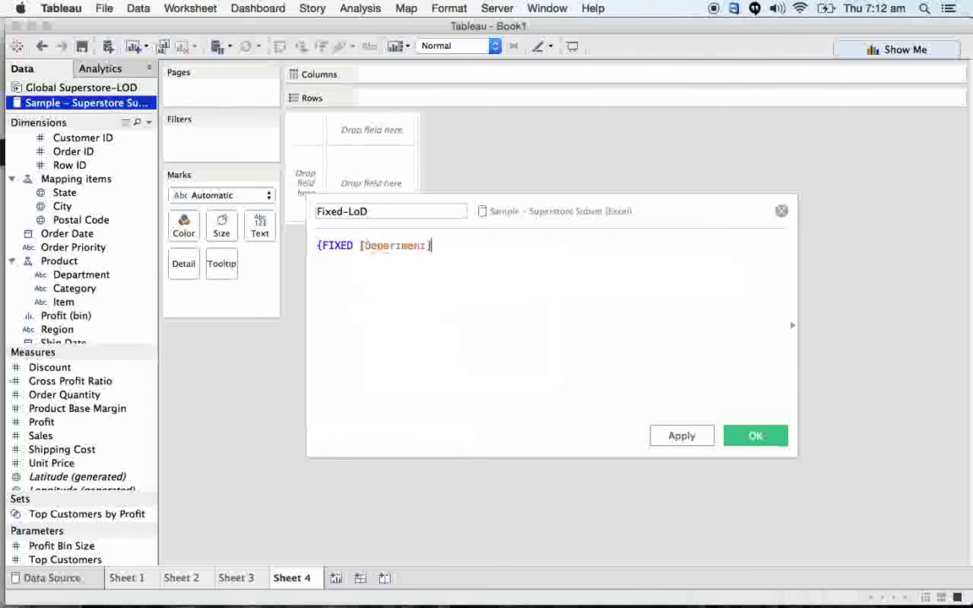
type(":su")
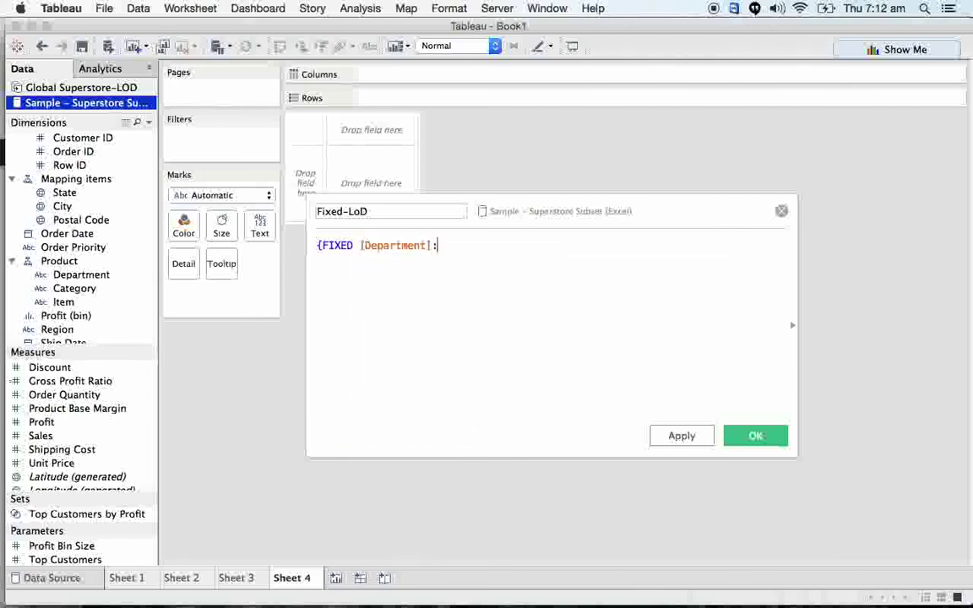